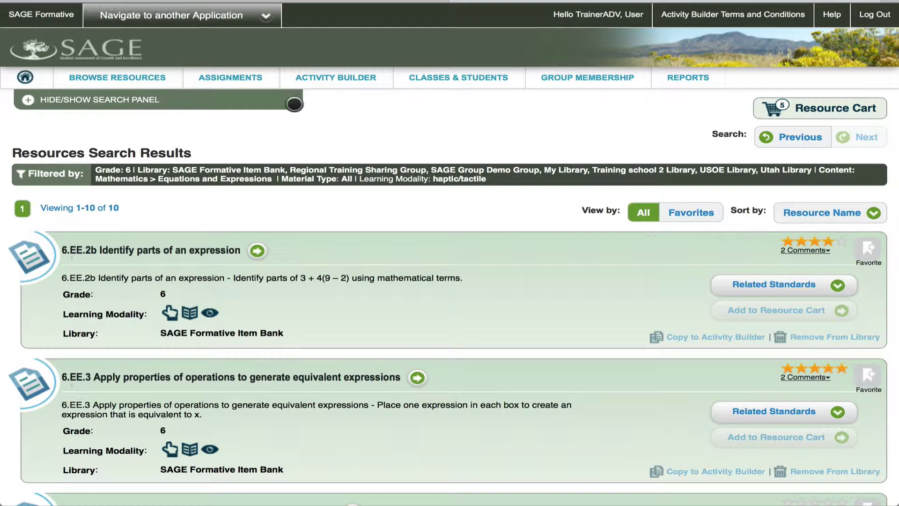
Review the filters behind the current resource search, covering grade, library, content, material type and learning modality
click(244, 95)
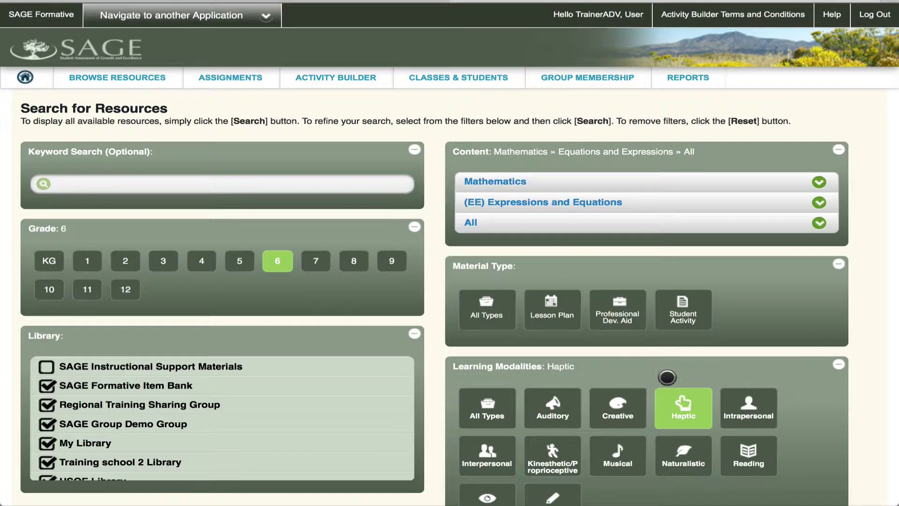
scroll(692, 407, down, 3)
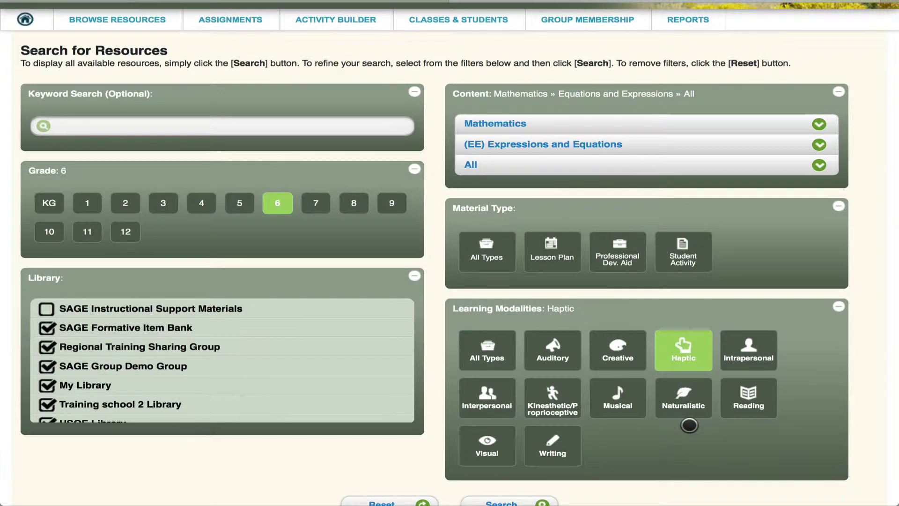
scroll(688, 425, down, 4)
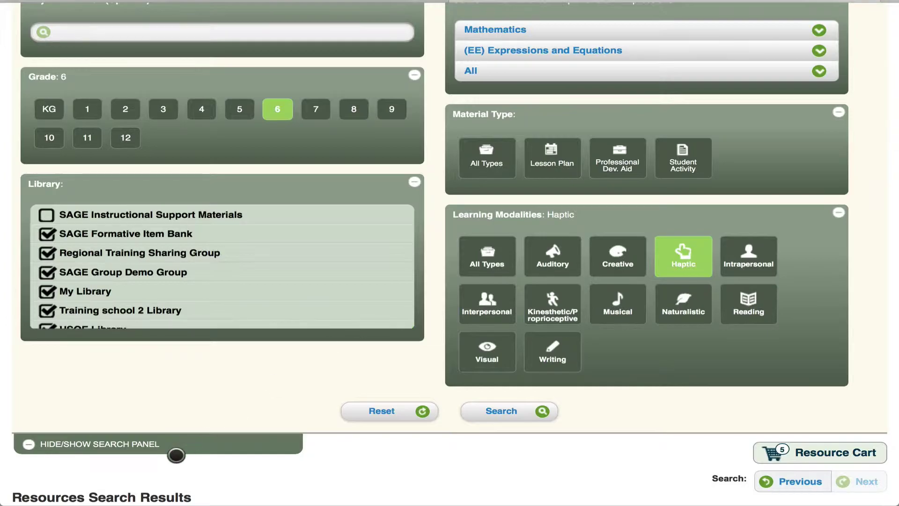
click(182, 447)
scroll(297, 233, up, 2)
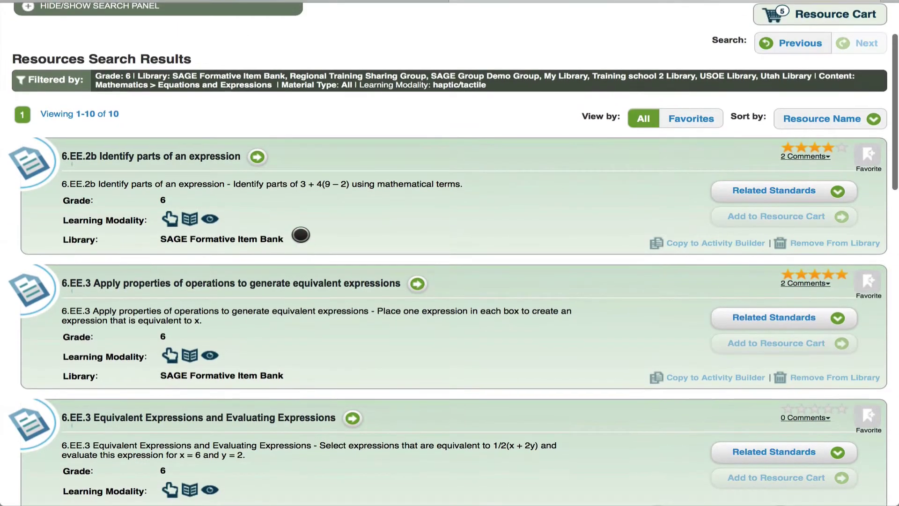
scroll(816, 54, up, 1)
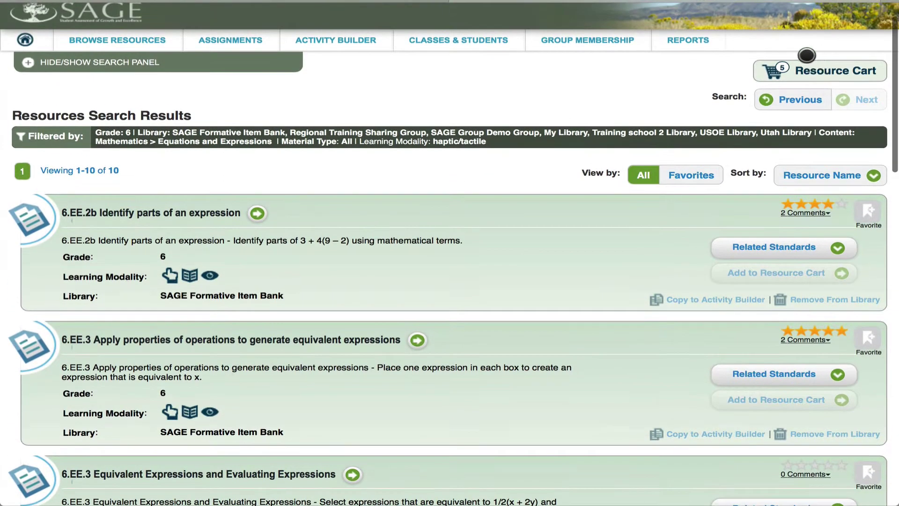
scroll(604, 87, up, 1)
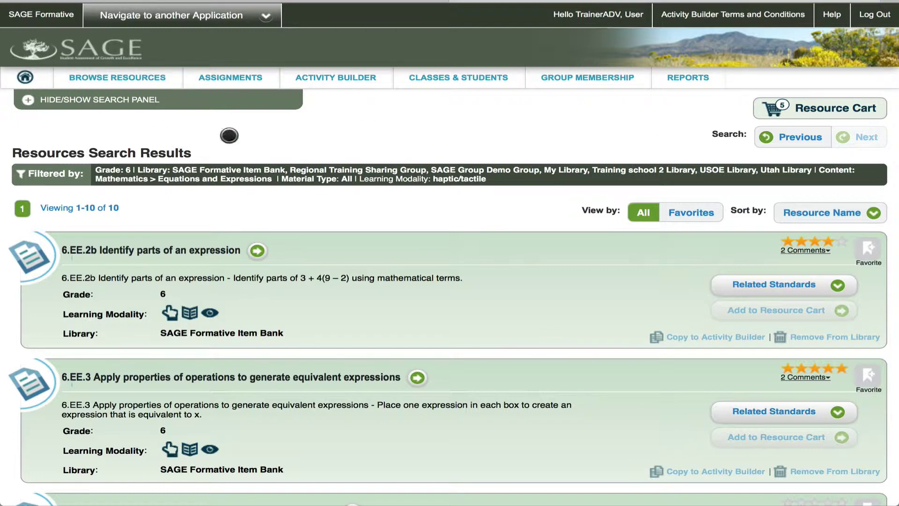
Create a new resource from the cart's contents, named "SAGE Sharing Resources Demo - 6th Grade Math Expressions Haptic Items, 5 Activities"
click(832, 107)
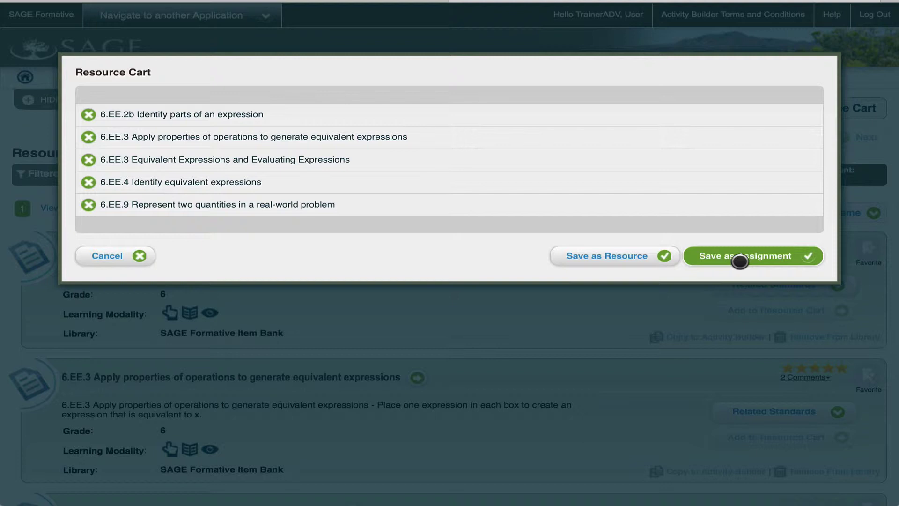
click(616, 257)
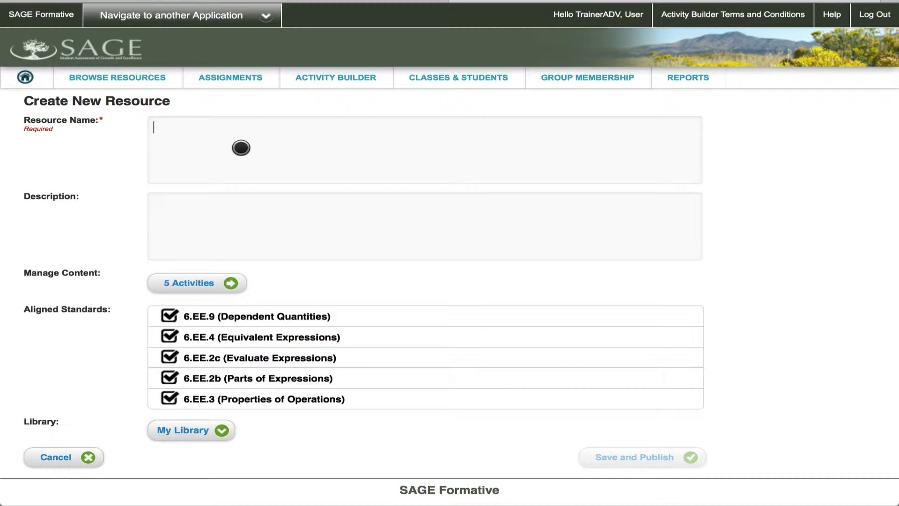
text(SAGE)
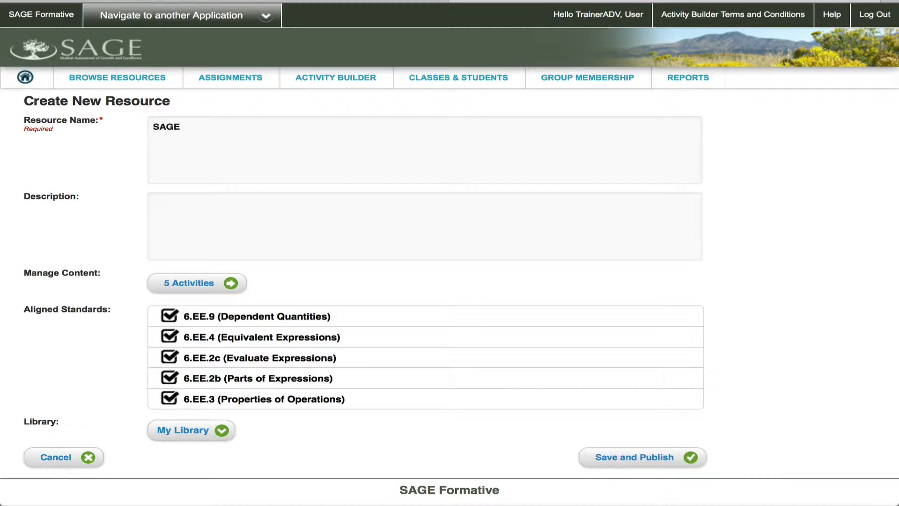
text( Sharing Resources Demo - 6th)
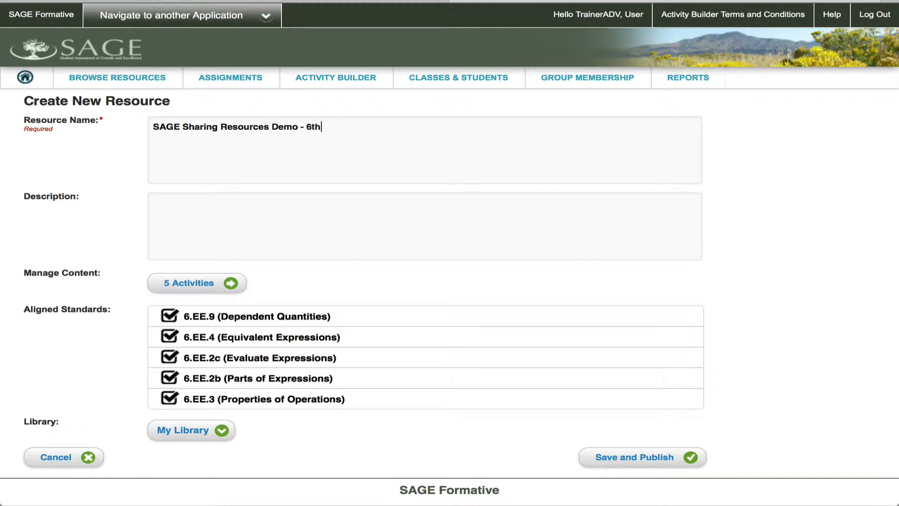
text( Grade Math Expressions Ha)
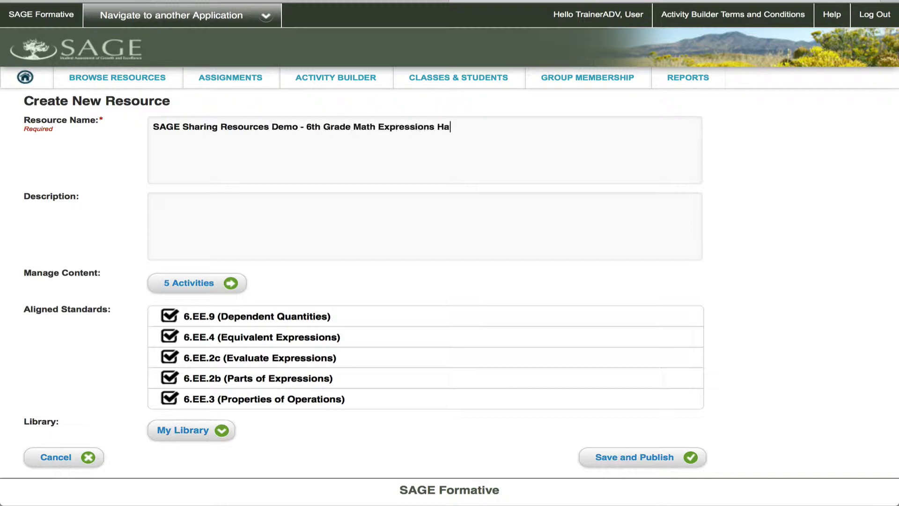
text(ptic Items, 5 Activities)
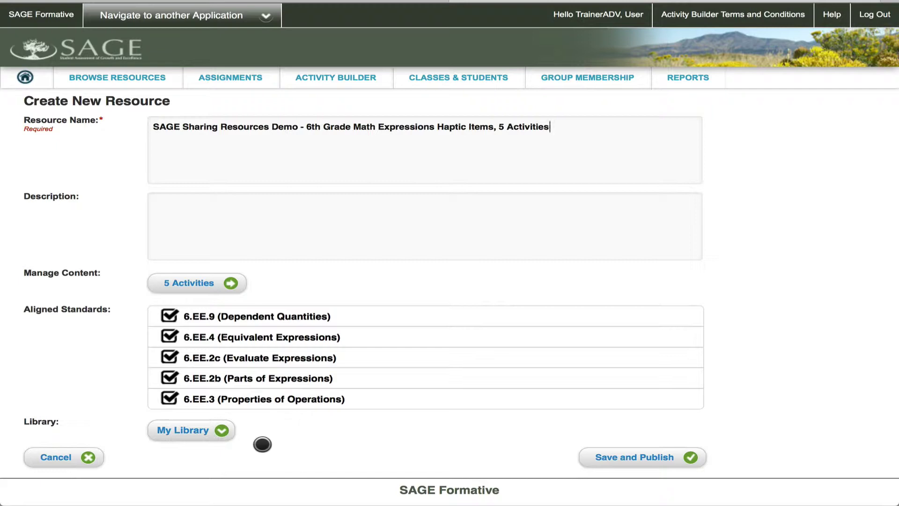
Set the new resource's library to SAGE Group Demo Group and publish the resource
click(201, 429)
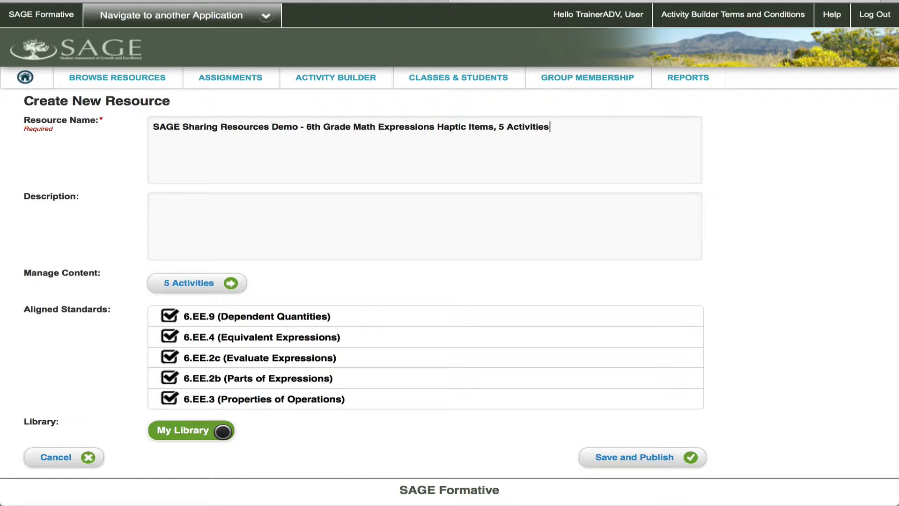
click(222, 430)
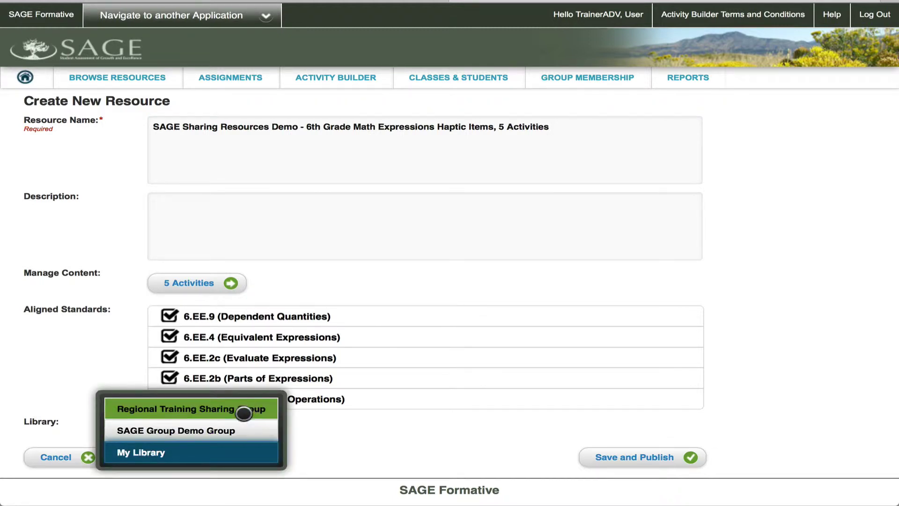
click(236, 427)
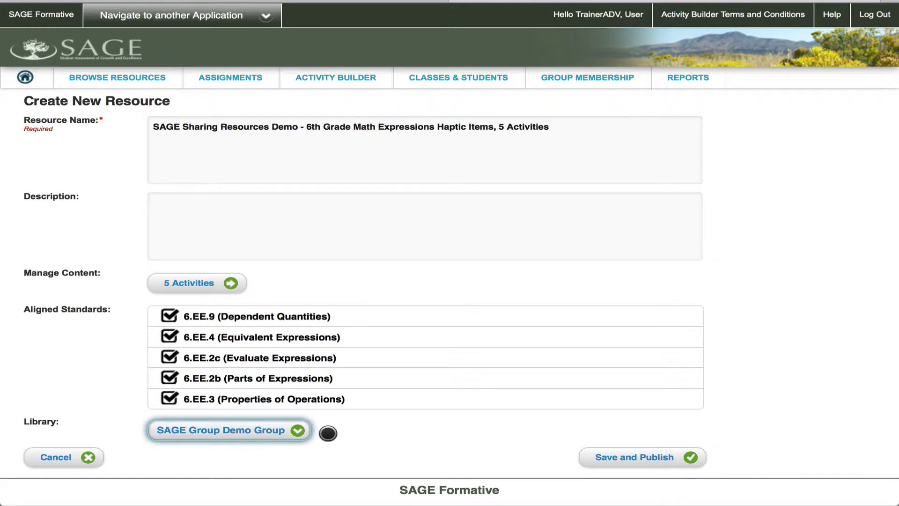
click(258, 428)
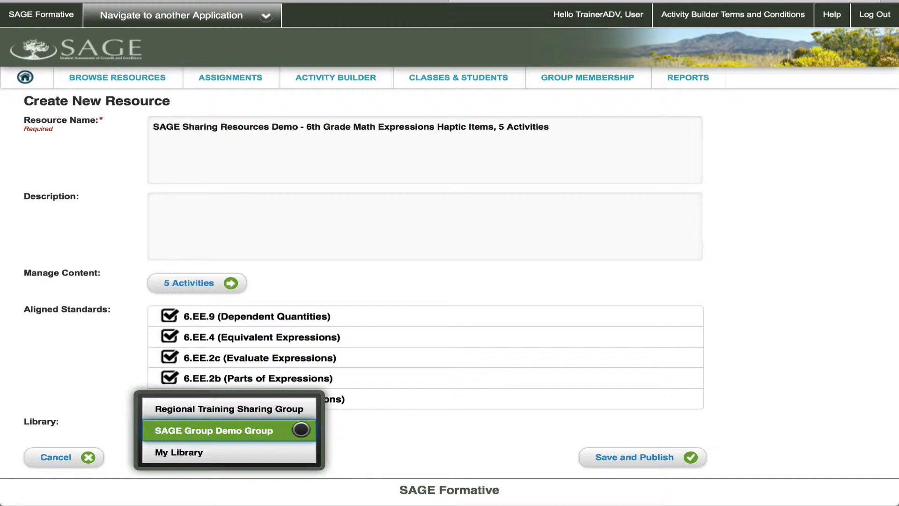
click(355, 427)
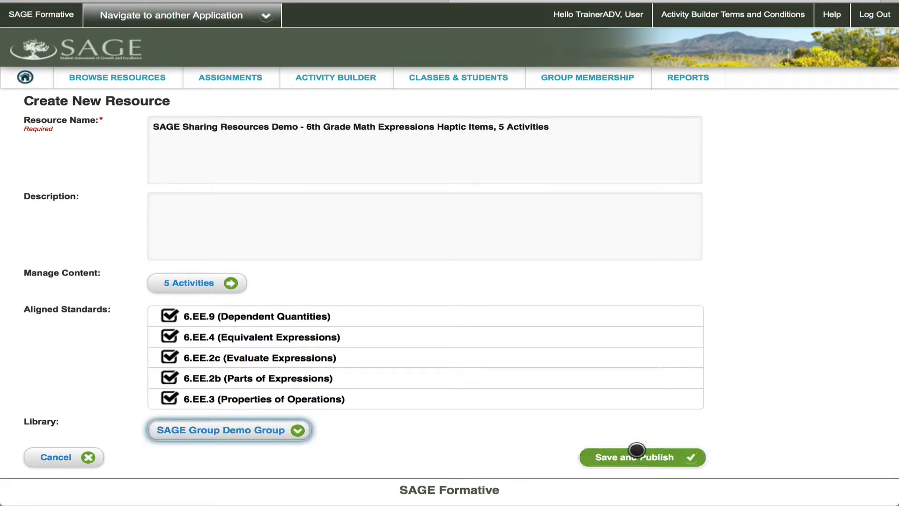
click(649, 458)
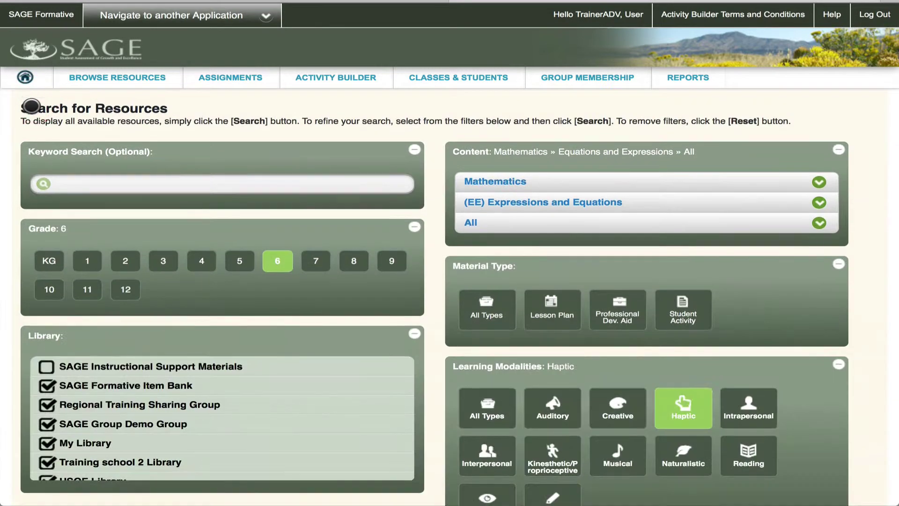
Reset all filters of the resource search
scroll(233, 159, down, 2)
scroll(248, 206, down, 3)
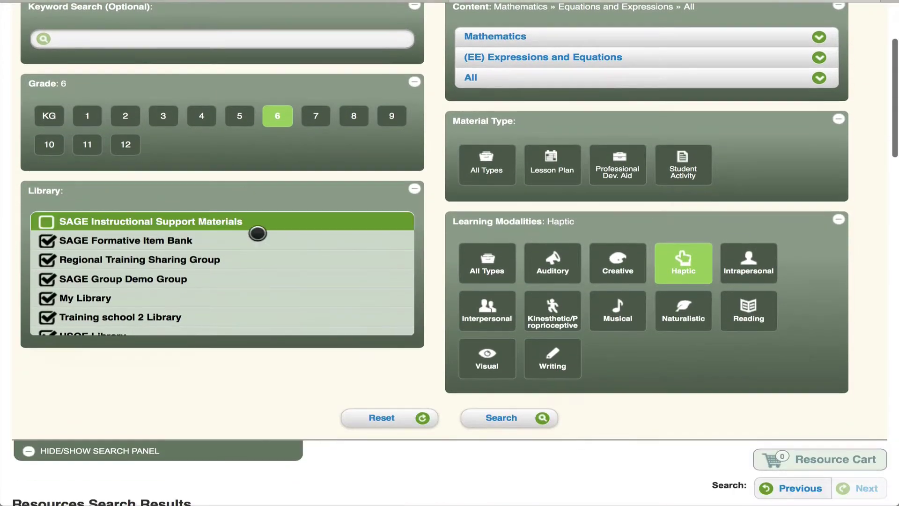
click(386, 418)
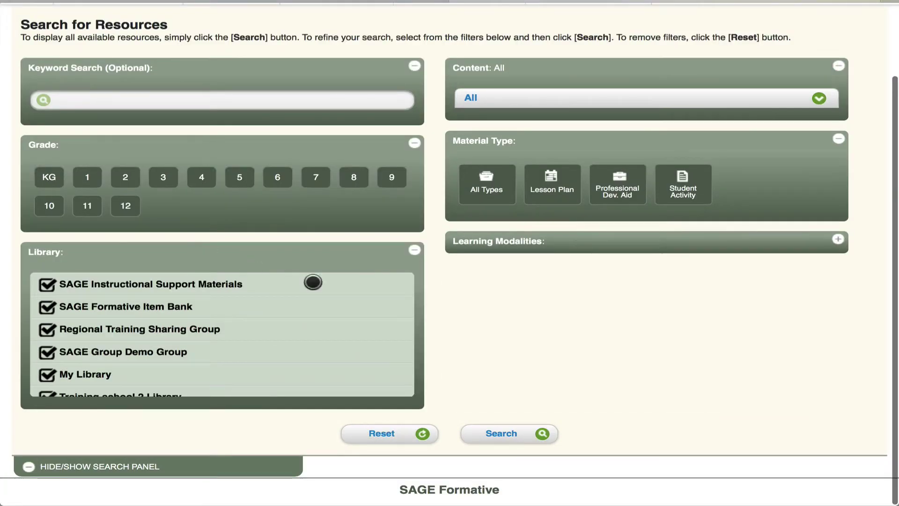
Search for resources with SAGE Group Demo Group as the only selected library
click(180, 305)
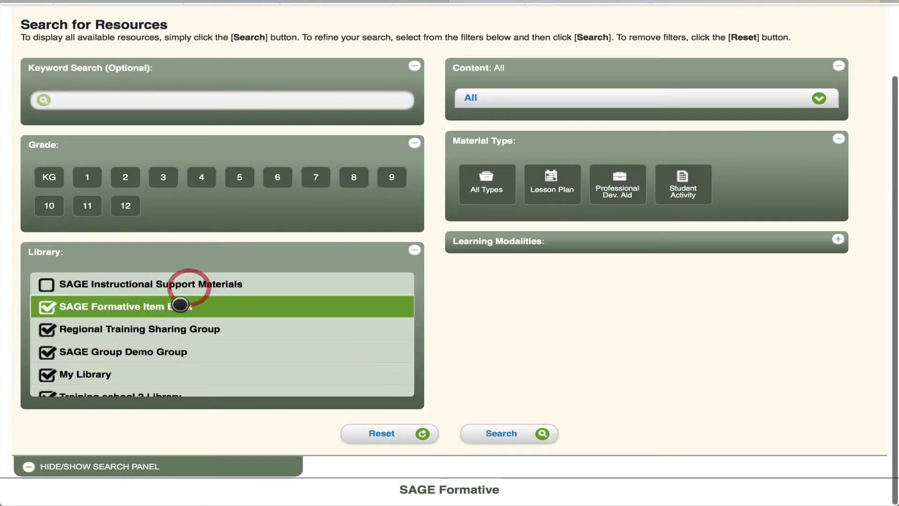
click(176, 329)
scroll(176, 357, down, 2)
click(135, 315)
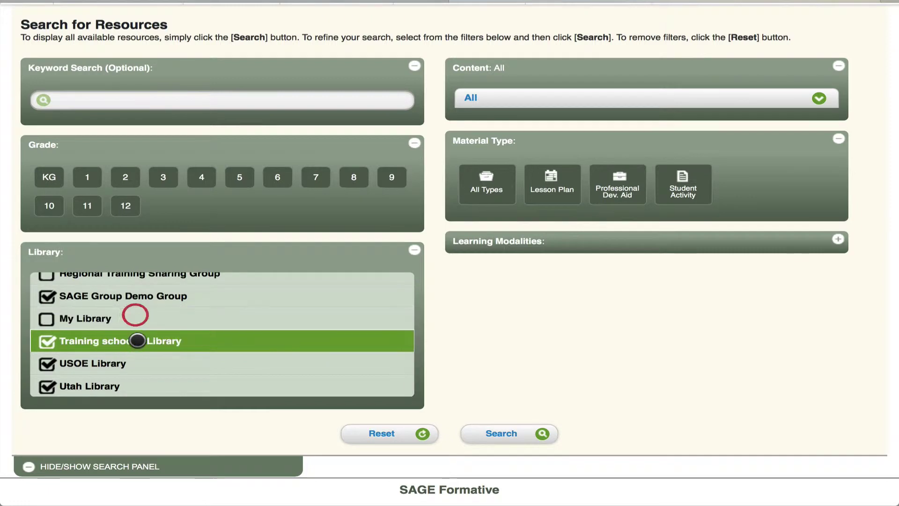
click(135, 337)
click(135, 361)
click(135, 382)
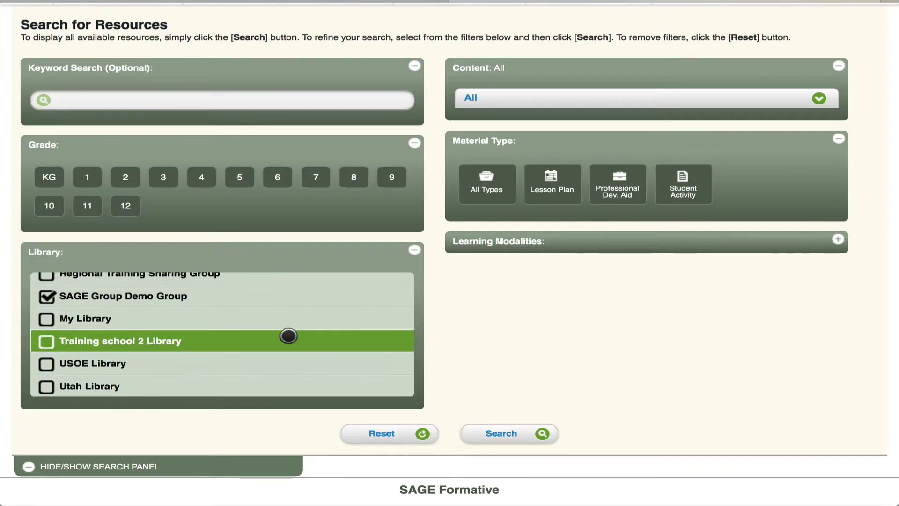
scroll(210, 325, up, 1)
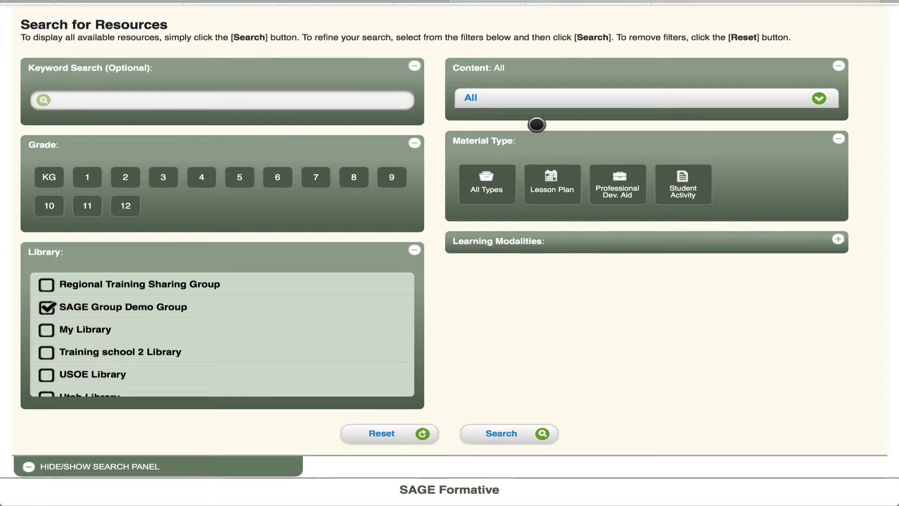
click(521, 434)
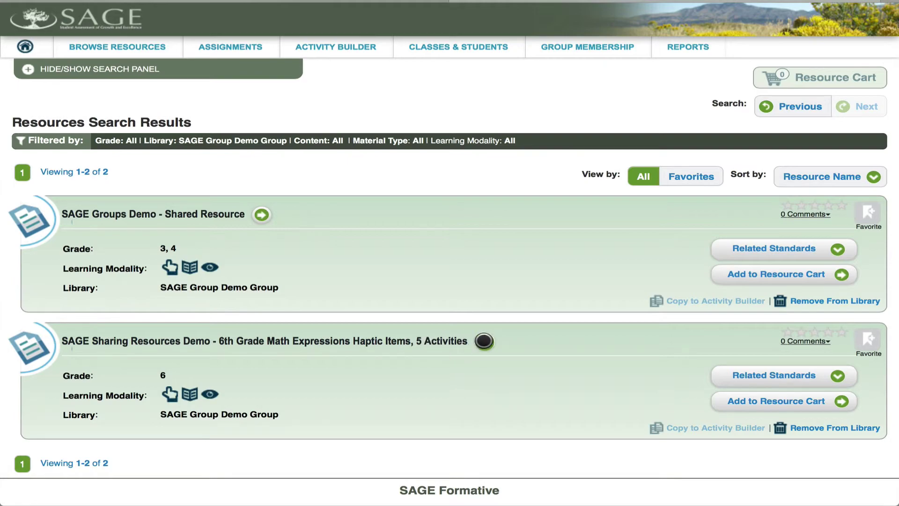
Preview the activities in the shared 6th Grade Math Expressions Haptic Items resource and return to the search results
click(484, 341)
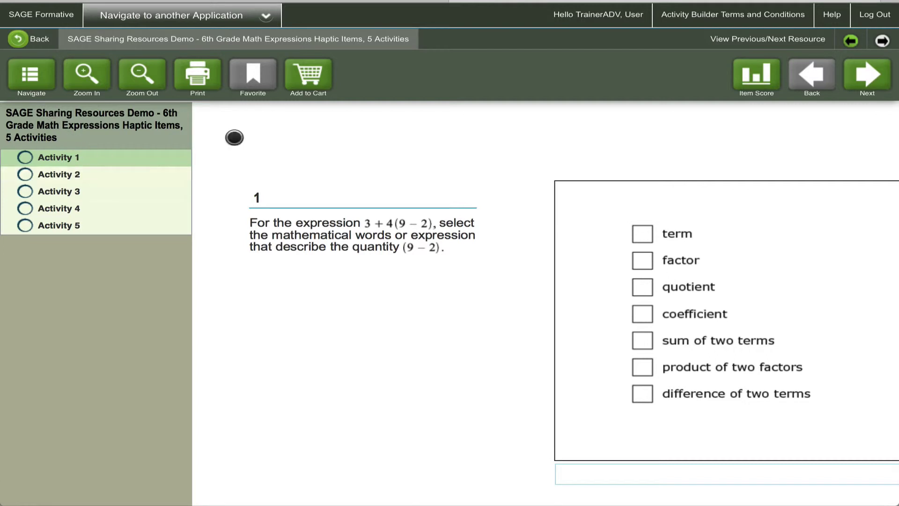
click(862, 76)
click(860, 76)
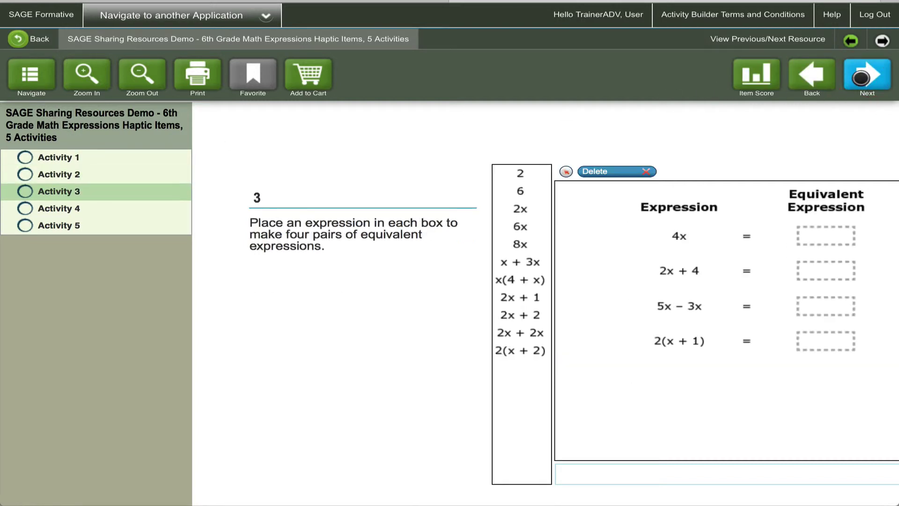
click(861, 76)
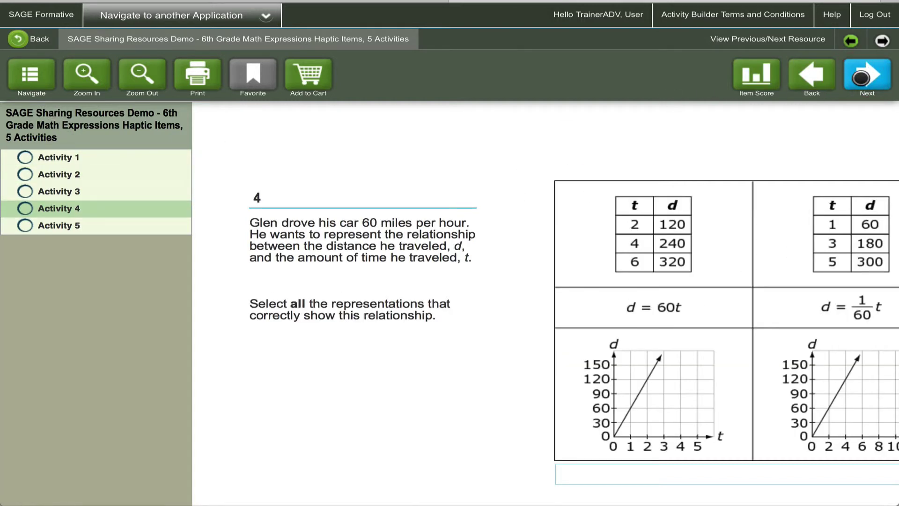
click(861, 77)
click(812, 74)
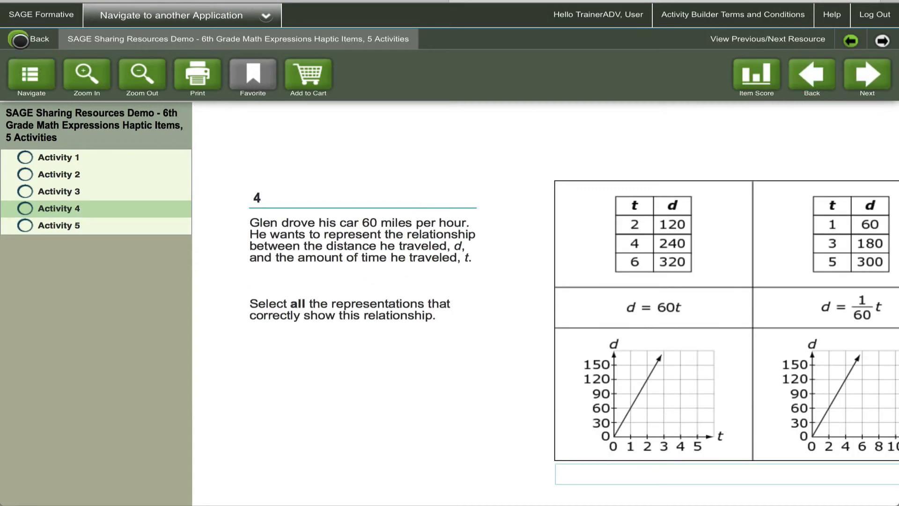
click(20, 40)
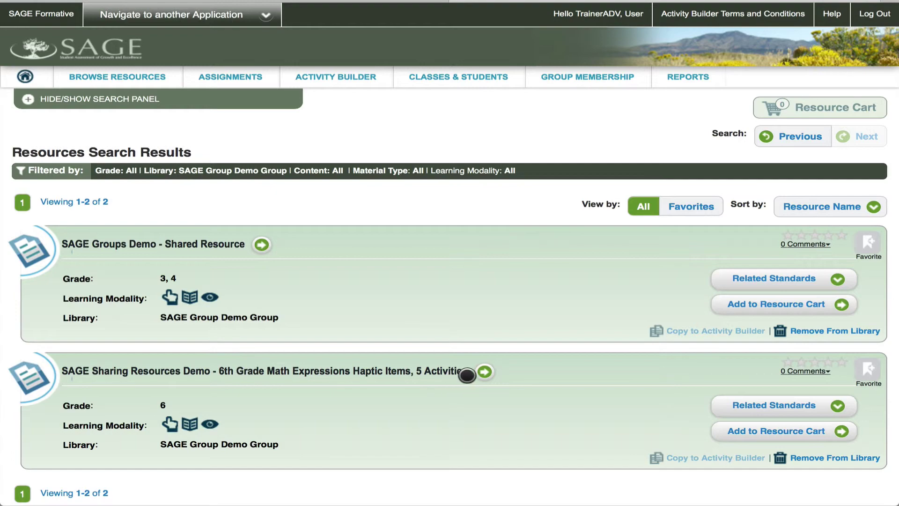
Add the shared 6th Grade Math Expressions resource to the resource cart and start a new assignment from the cart
click(798, 433)
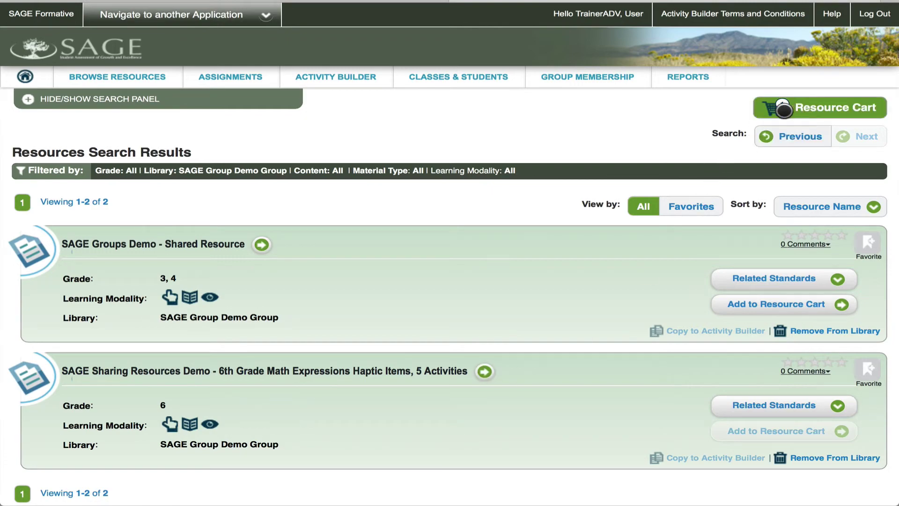
click(821, 105)
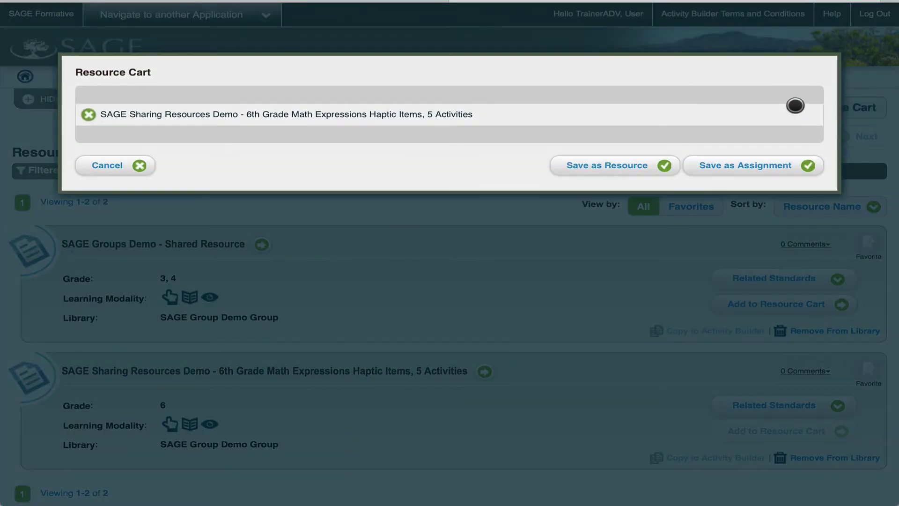
click(761, 165)
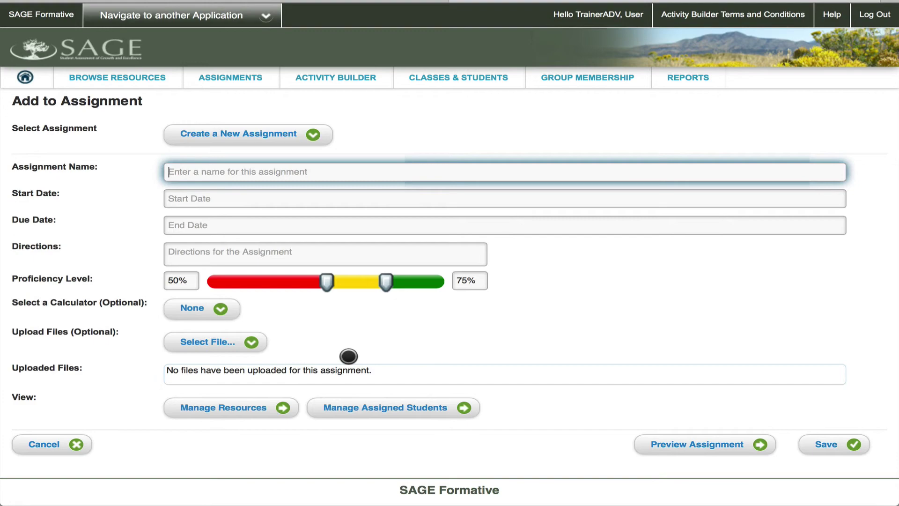
View the resources assigned to the new assignment and leave the assignment form without saving
click(227, 406)
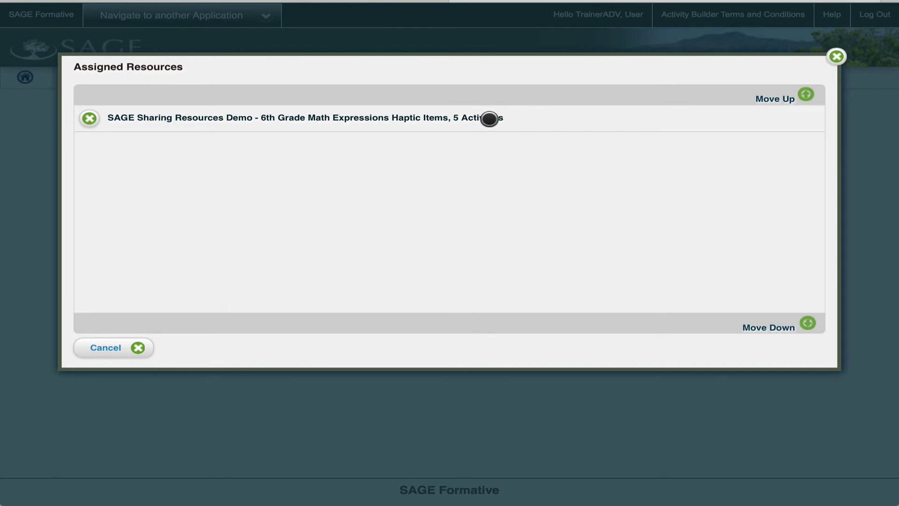
click(836, 57)
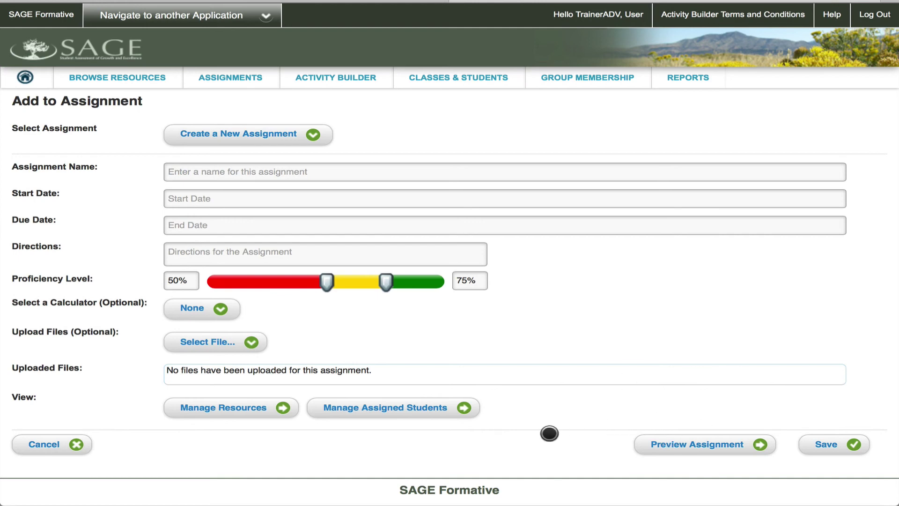
click(67, 444)
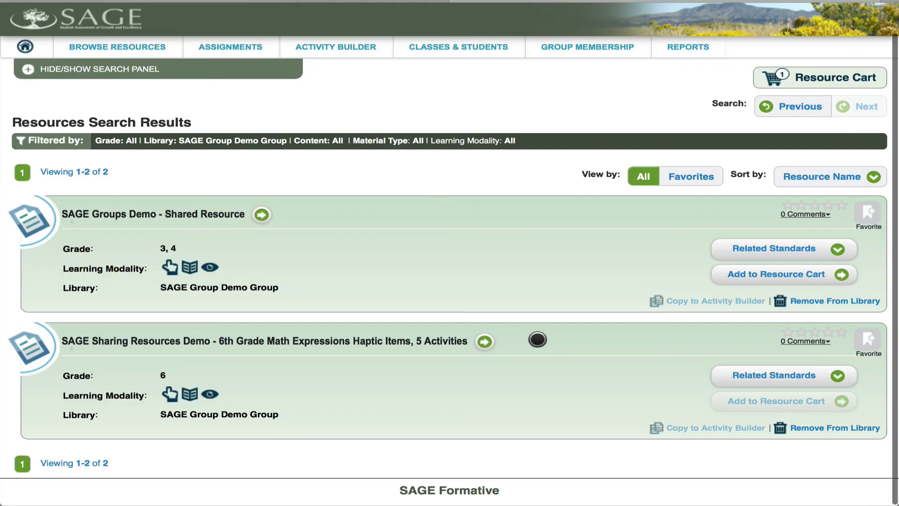
scroll(508, 322, up, 2)
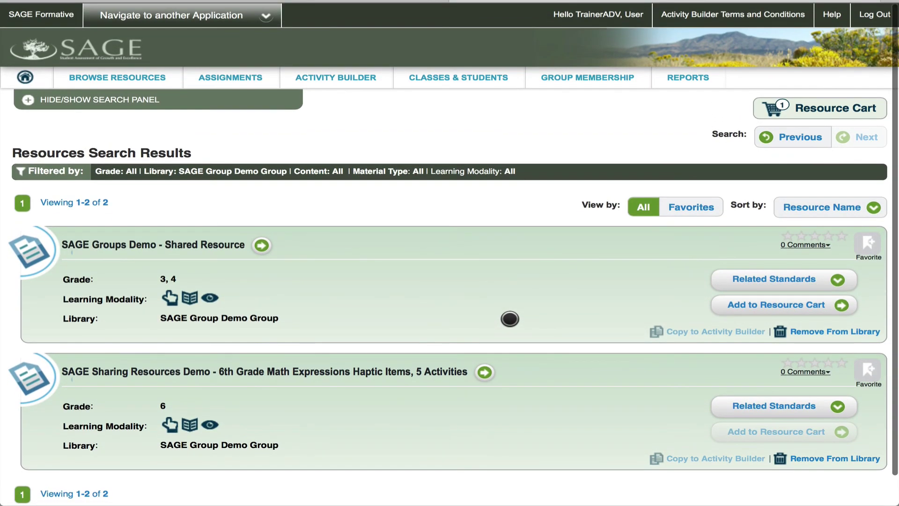